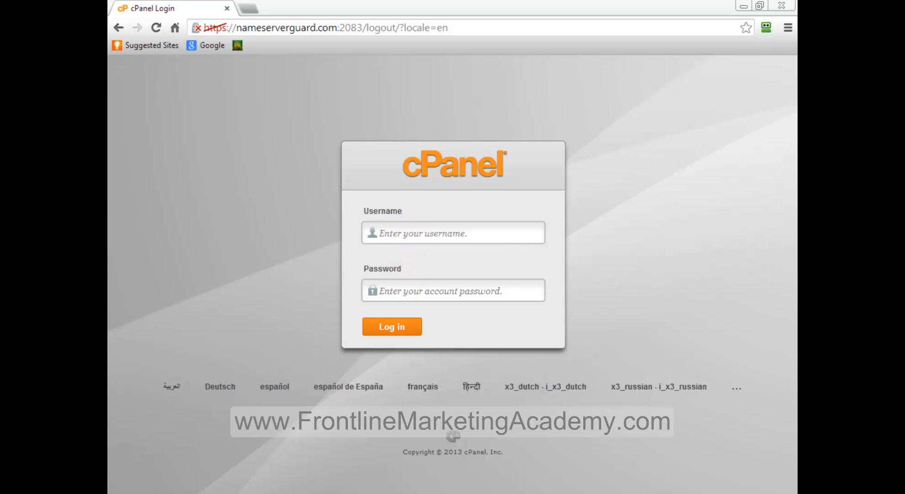
# Paste the account username and password, log in, and decline RoboForm's offer to save the login
pyautogui.rightClick(421, 291)
pyautogui.click(443, 367)
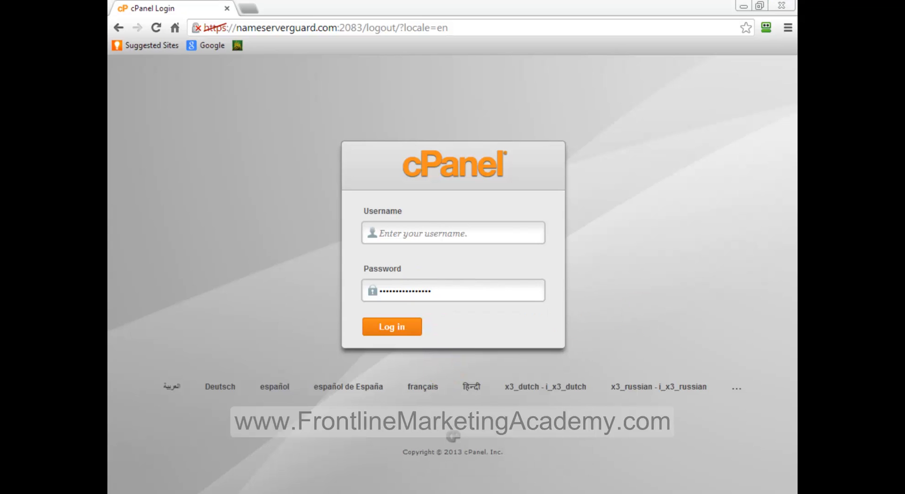
pyautogui.rightClick(457, 236)
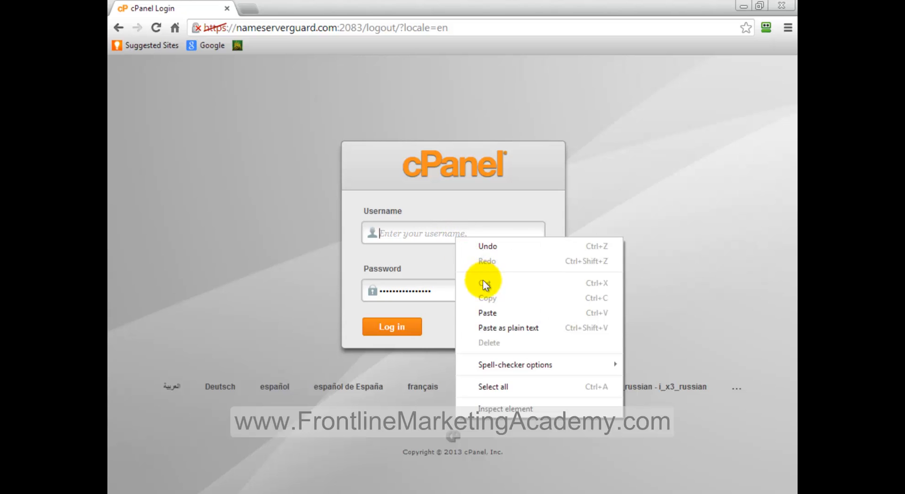
pyautogui.click(498, 312)
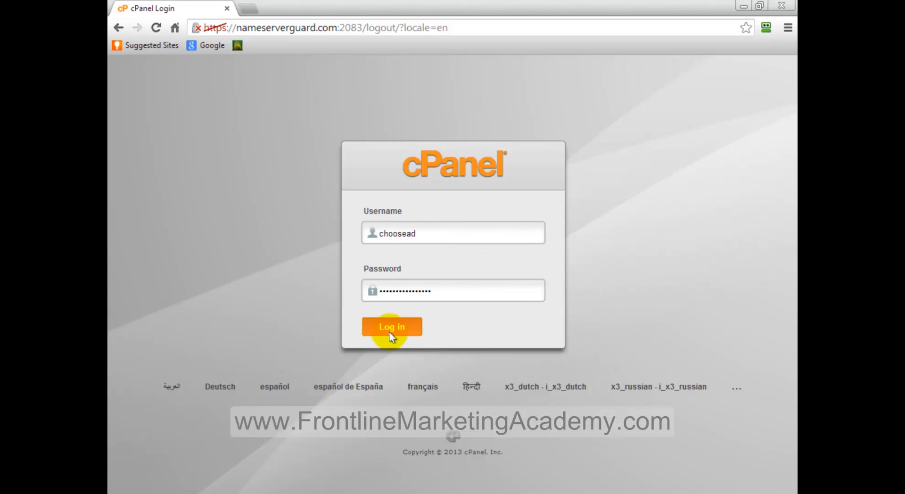
pyautogui.click(390, 333)
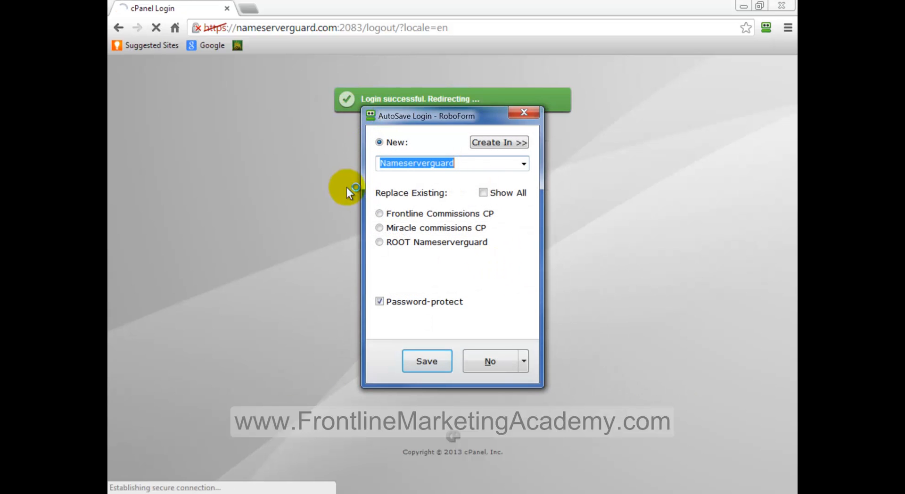
pyautogui.click(473, 364)
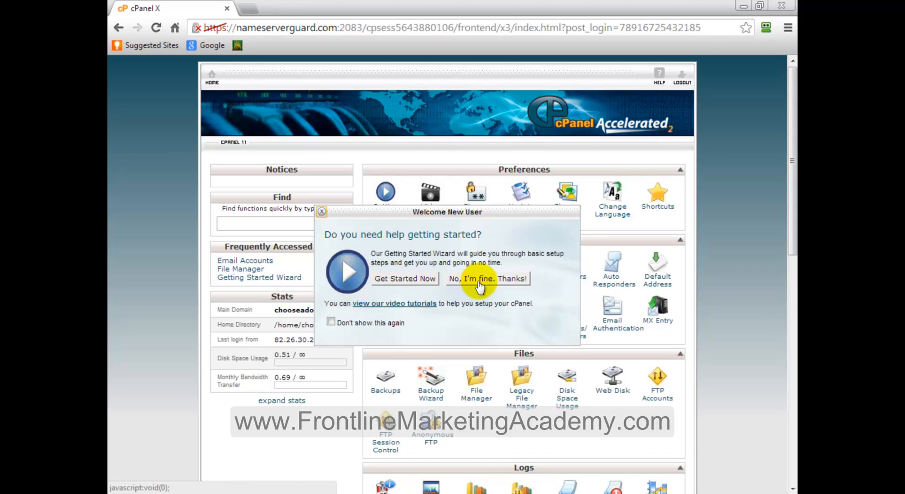
# Choose "No, I'm fine. Thanks!" on the Welcome New User prompt and scroll the home page slightly
pyautogui.click(319, 213)
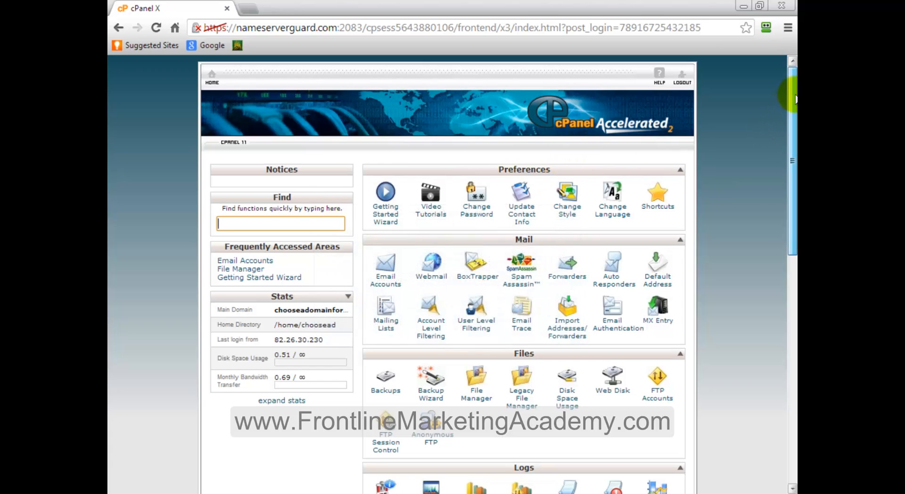
pyautogui.moveTo(796, 99); pyautogui.dragTo(794, 118)
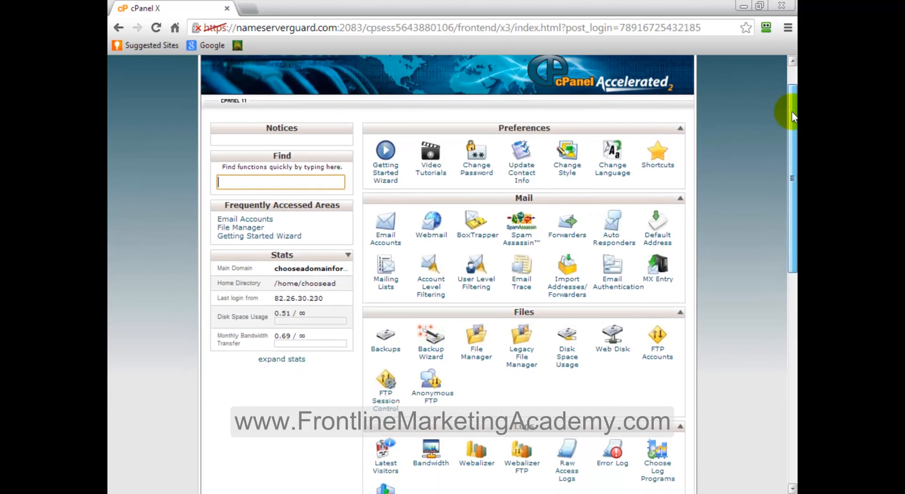
pyautogui.moveTo(792, 117)
pyautogui.mouseDown()
pyautogui.moveTo(790, 151)
pyautogui.moveTo(788, 98)
pyautogui.moveTo(779, 121)
pyautogui.mouseUp()
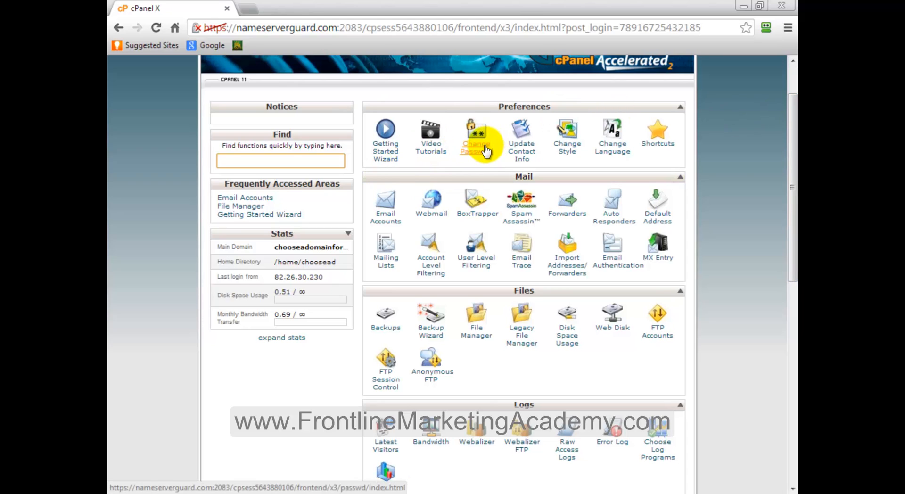
# On Change Password, generate and copy an 18-character random password, then close the generator unused
pyautogui.click(485, 147)
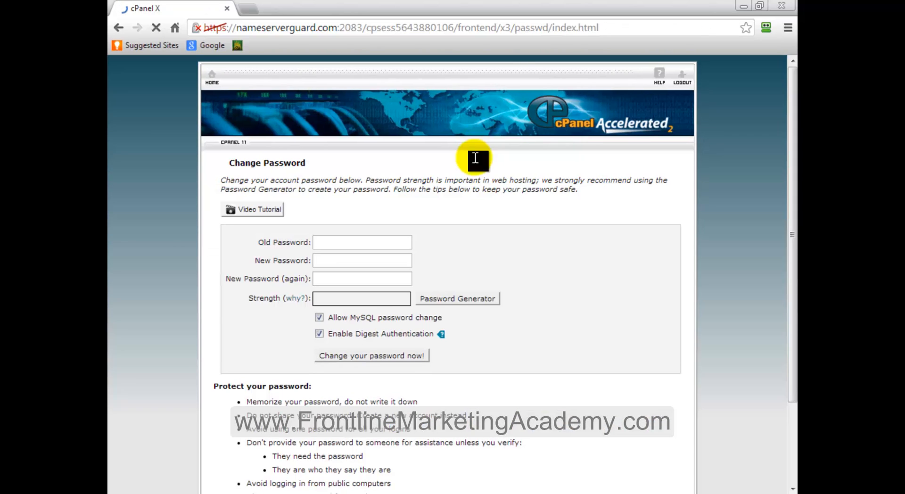
pyautogui.click(455, 302)
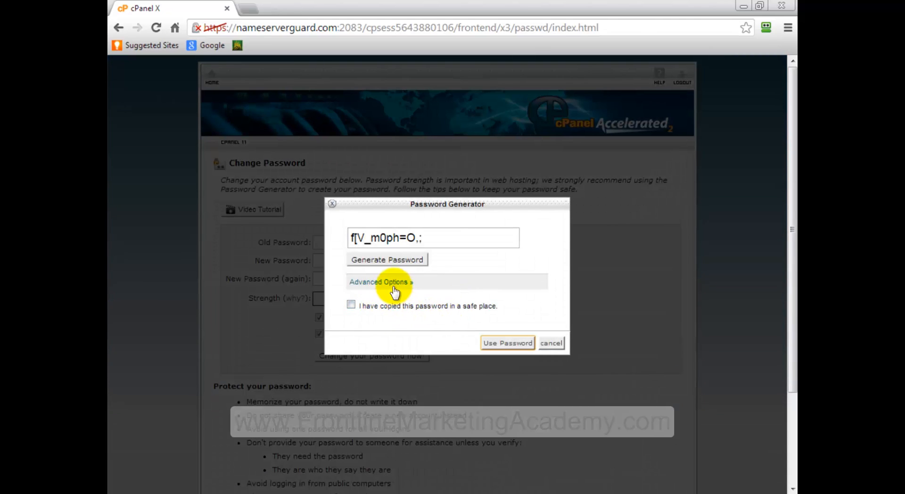
pyautogui.click(400, 283)
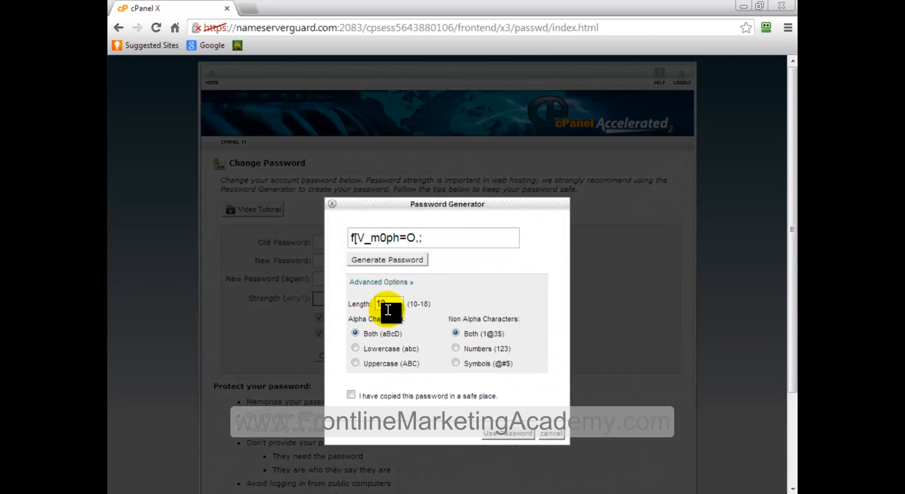
pyautogui.moveTo(393, 303); pyautogui.dragTo(350, 309)
pyautogui.write('18')
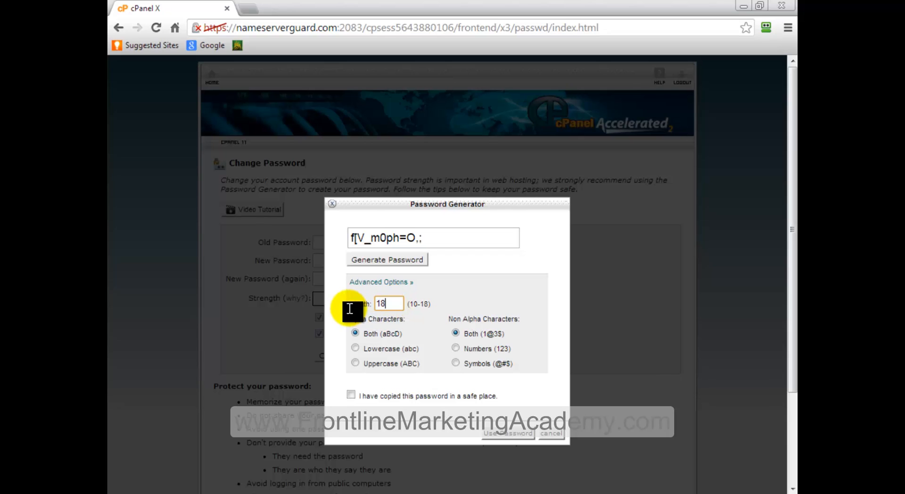
pyautogui.click(455, 396)
pyautogui.click(380, 258)
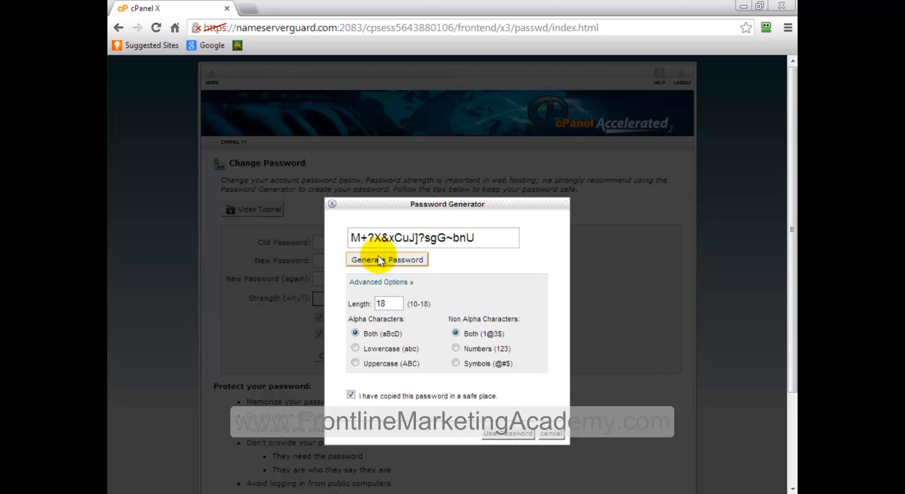
pyautogui.moveTo(506, 236); pyautogui.dragTo(360, 237)
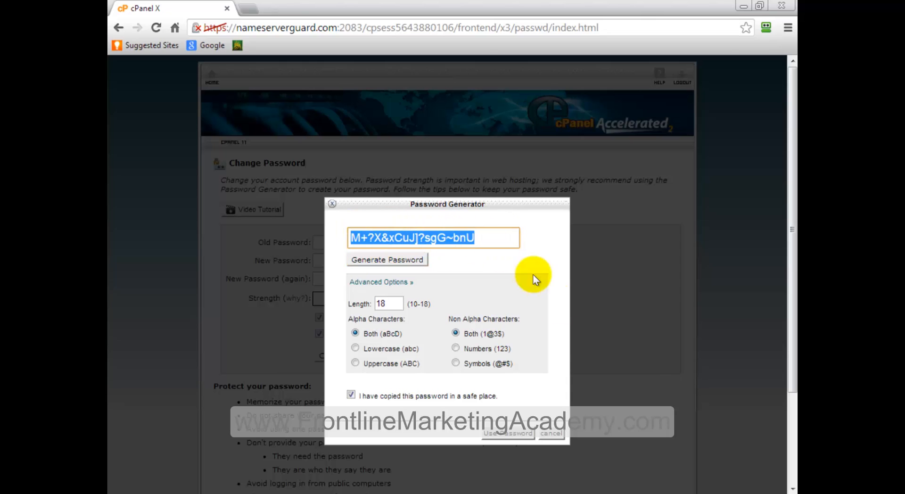
pyautogui.click(552, 438)
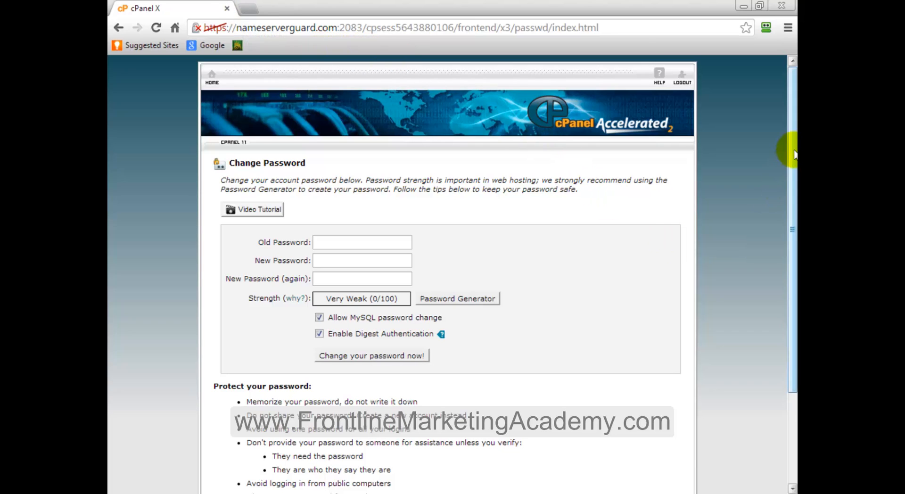
# Return to the cPanel home page and open Email Accounts under Mail
pyautogui.moveTo(793, 151); pyautogui.dragTo(791, 119)
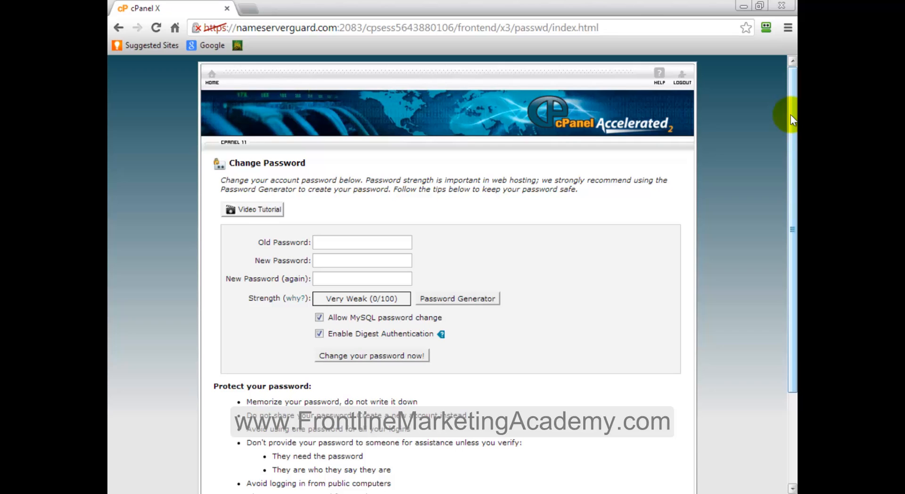
pyautogui.click(211, 78)
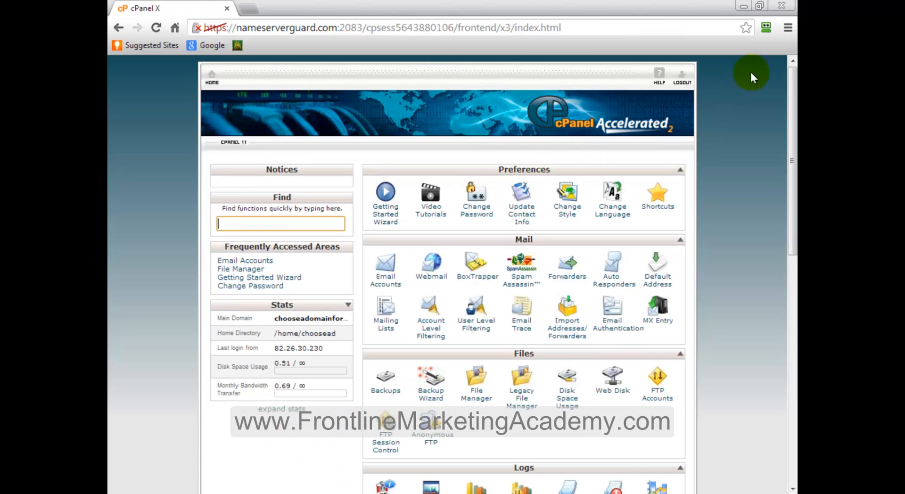
pyautogui.moveTo(793, 82); pyautogui.dragTo(792, 112)
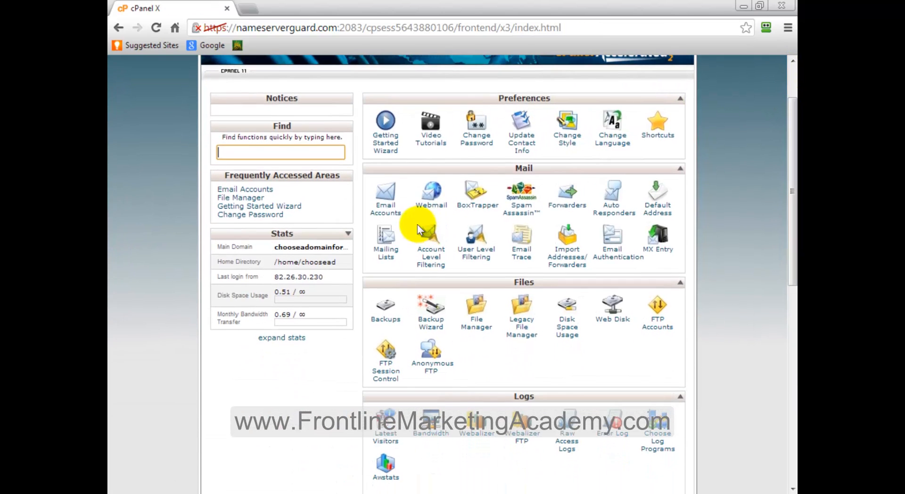
pyautogui.click(379, 207)
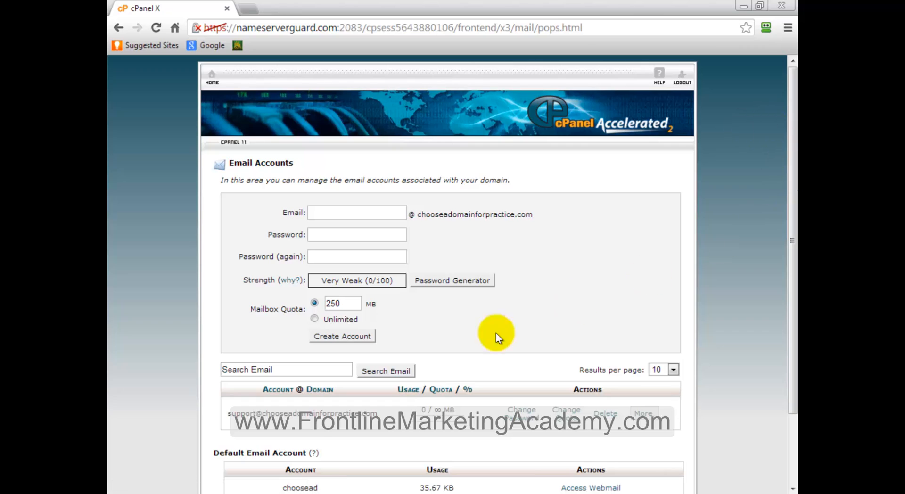
# Delete the existing support@ mailbox and confirm the deletion
pyautogui.click(800, 132)
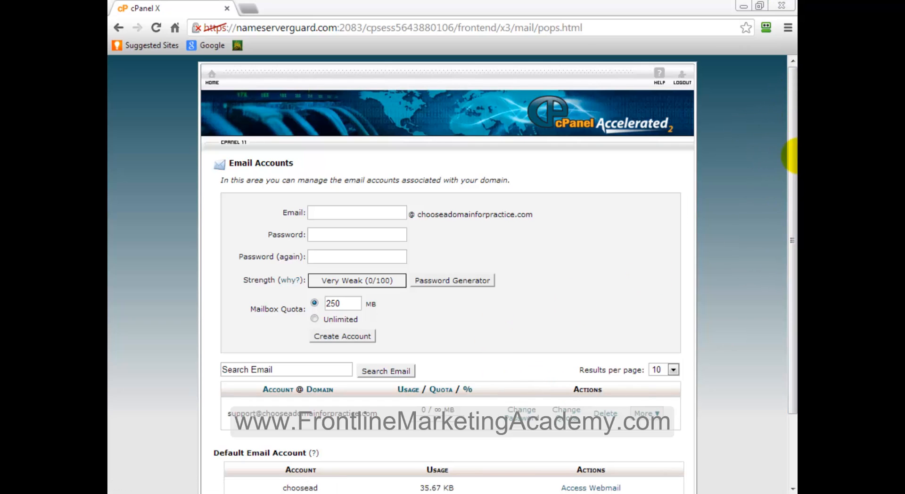
pyautogui.moveTo(793, 124); pyautogui.dragTo(782, 185)
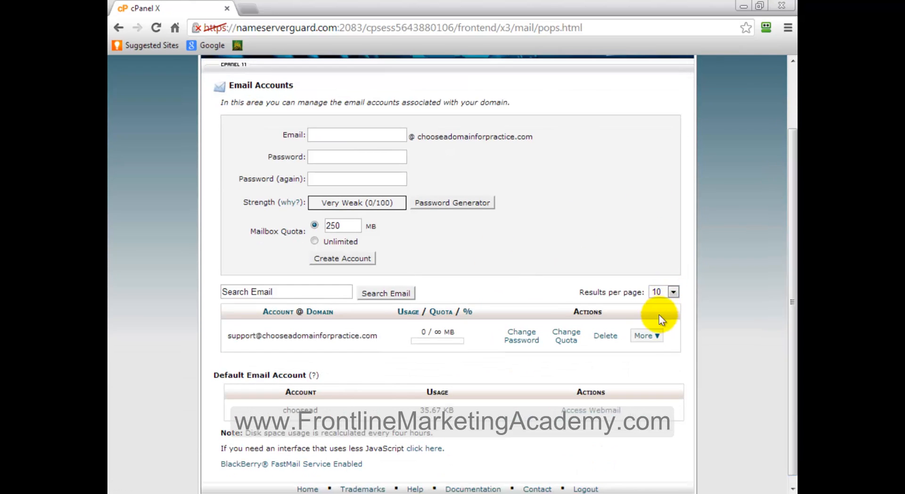
pyautogui.click(606, 336)
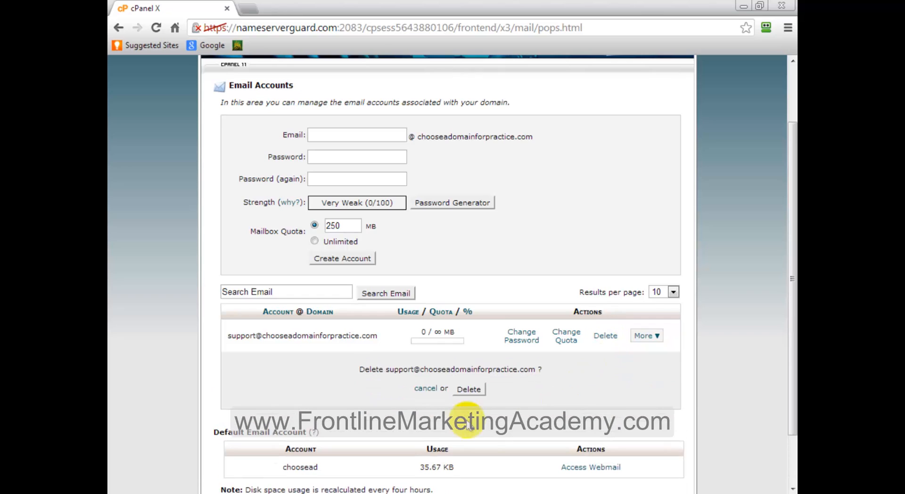
pyautogui.click(469, 389)
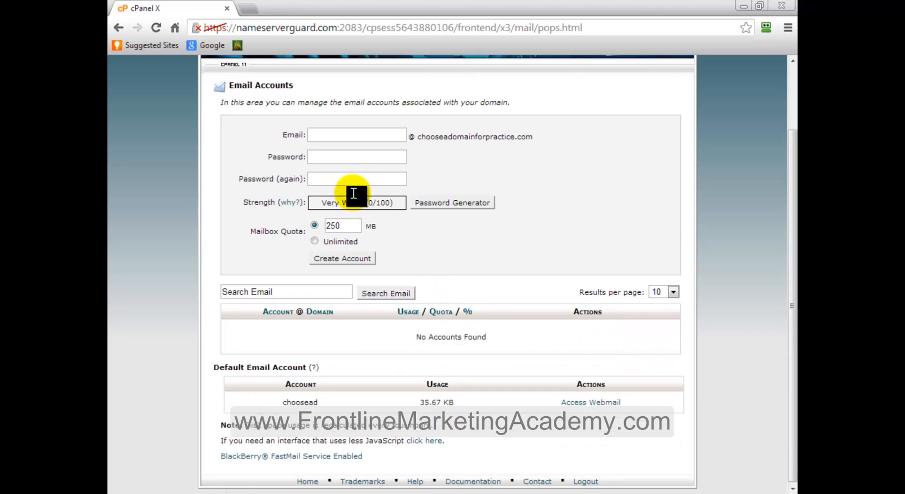
# Enter 'support' as the new mailbox name
pyautogui.click(359, 135)
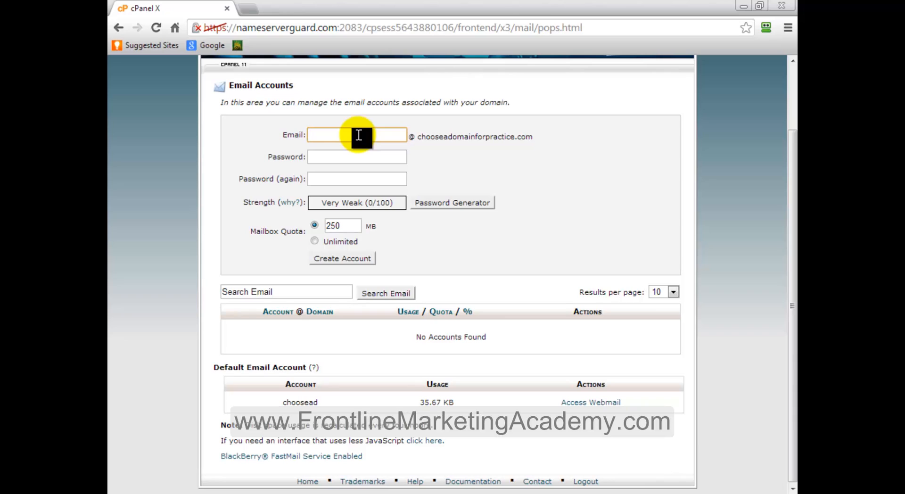
pyautogui.write('supo')
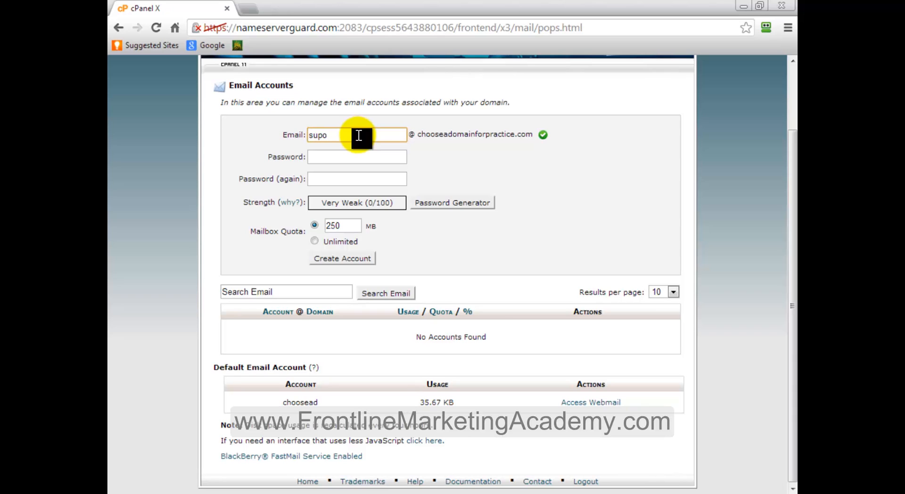
pyautogui.press('BackSpace')
pyautogui.write('port')
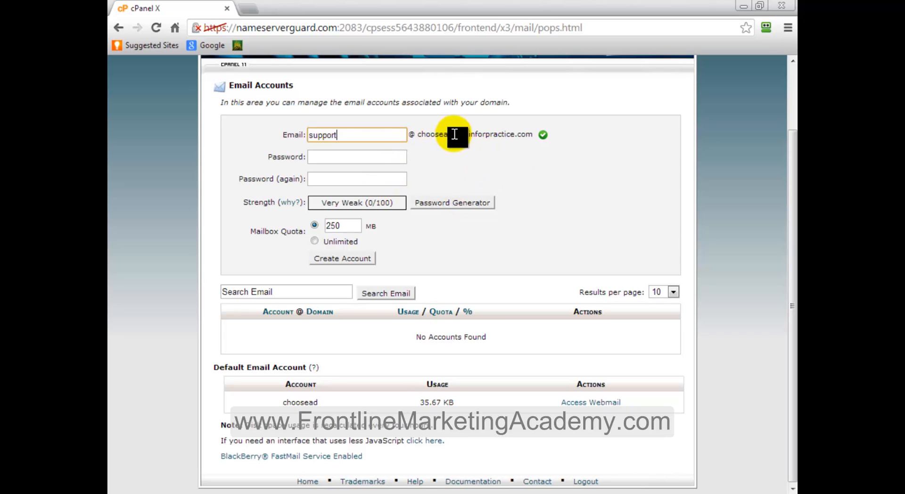
pyautogui.moveTo(540, 134); pyautogui.dragTo(532, 159)
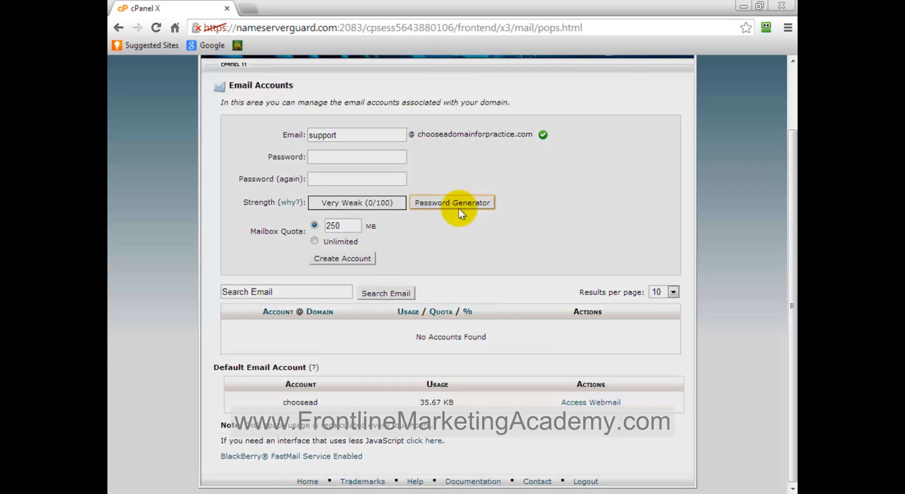
# Give the mailbox a generated Very Strong (100/100) password and switch its quota to Unlimited
pyautogui.click(459, 208)
pyautogui.click(363, 282)
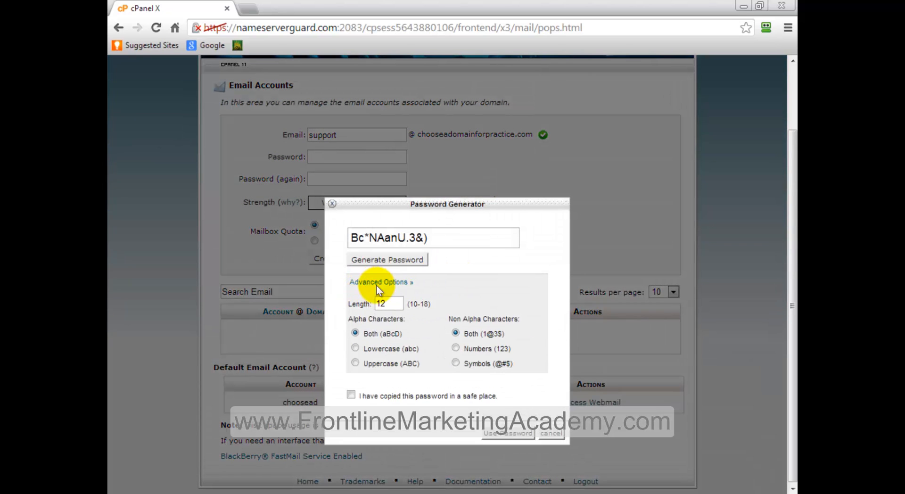
pyautogui.click(372, 302)
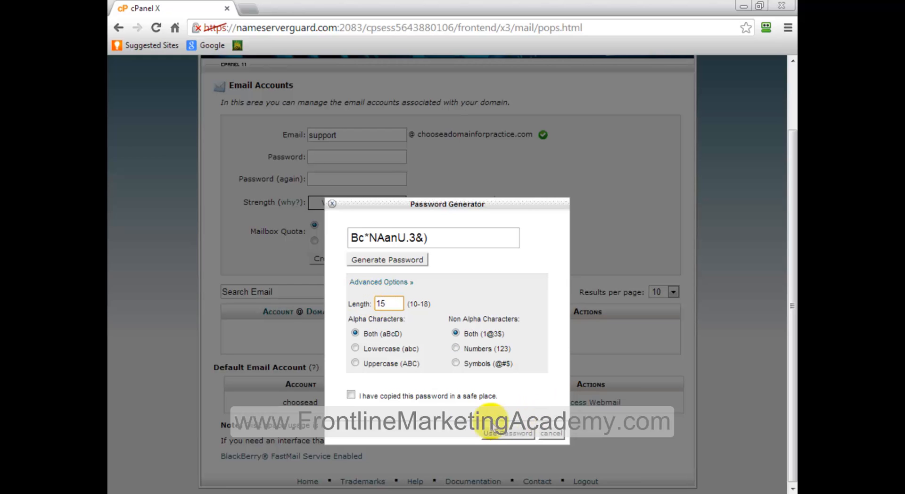
pyautogui.click(414, 396)
pyautogui.click(524, 433)
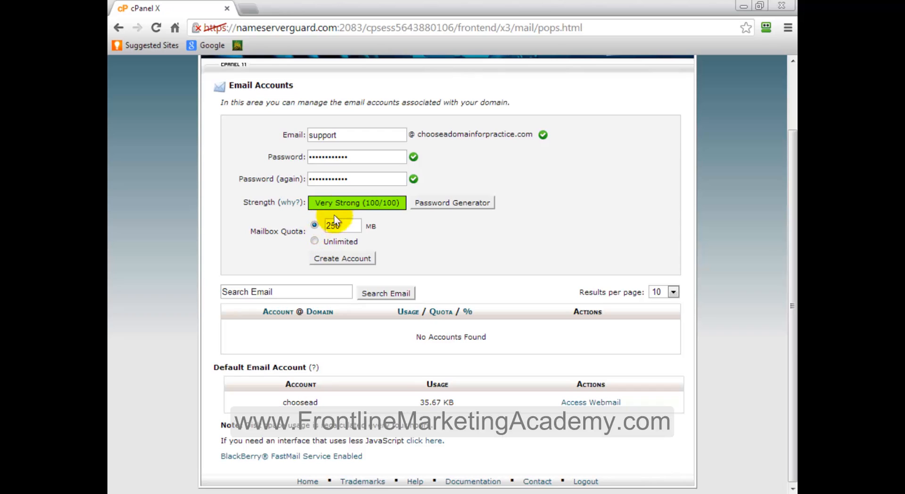
pyautogui.moveTo(360, 204); pyautogui.dragTo(399, 207)
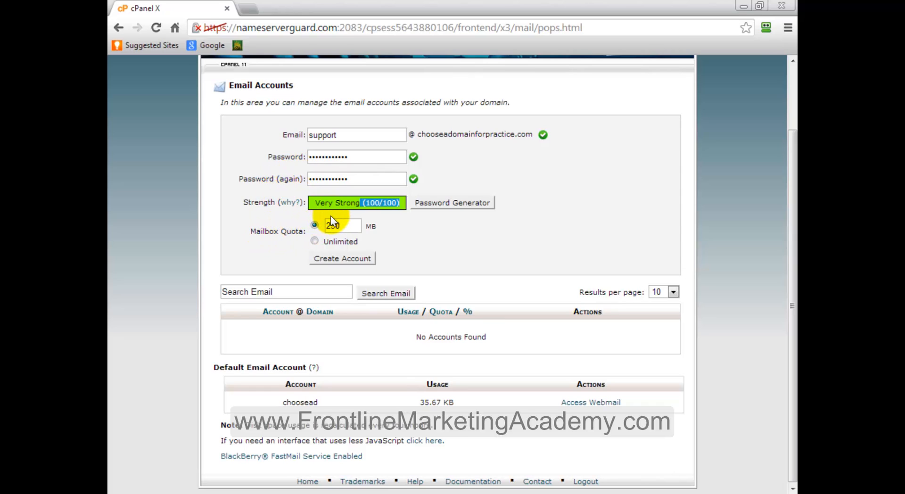
pyautogui.click(344, 227)
pyautogui.click(337, 245)
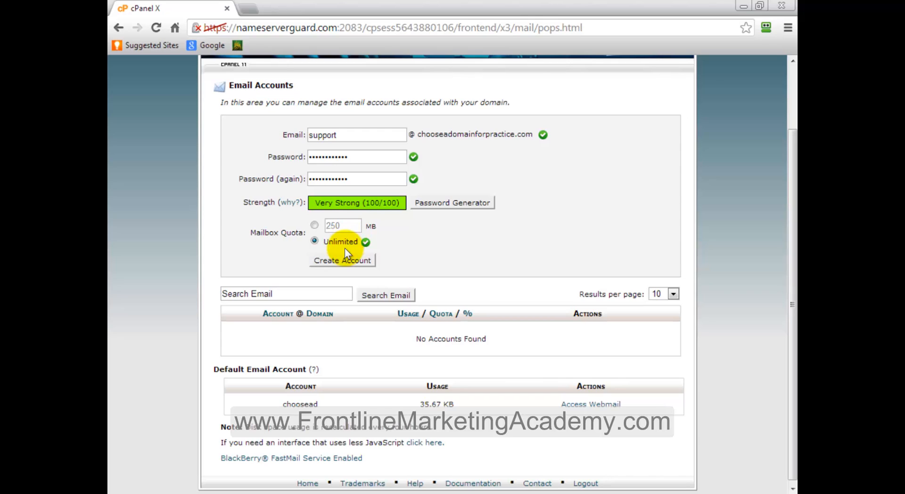
pyautogui.click(328, 227)
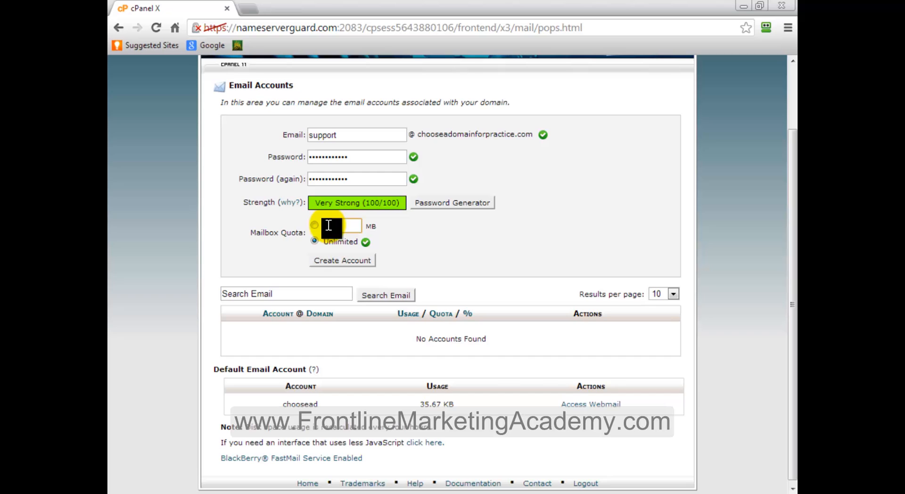
pyautogui.click(320, 262)
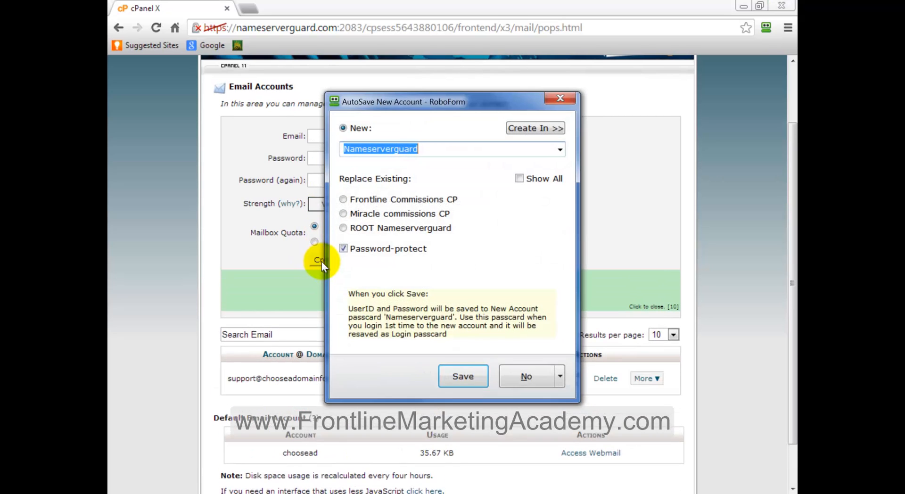
pyautogui.click(526, 373)
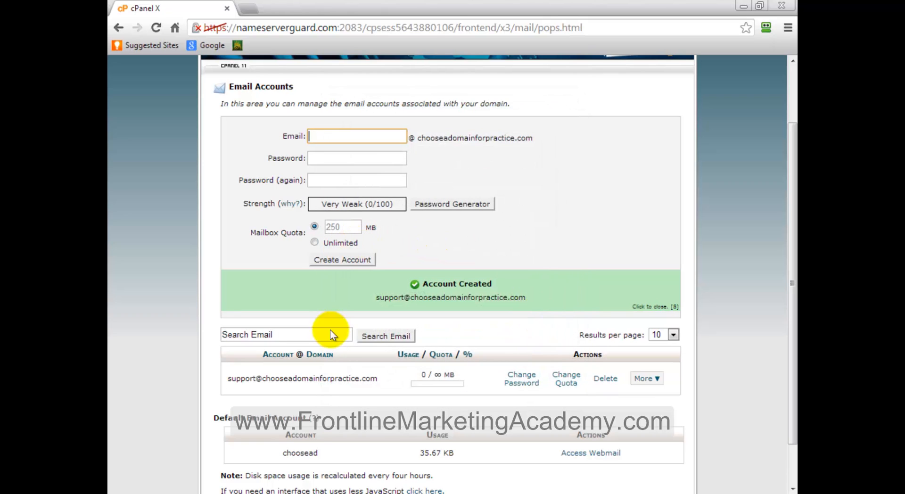
pyautogui.moveTo(230, 380)
pyautogui.mouseDown()
pyautogui.moveTo(398, 383)
pyautogui.moveTo(378, 373)
pyautogui.moveTo(263, 383)
pyautogui.moveTo(233, 375)
pyautogui.mouseUp()
pyautogui.click(378, 374)
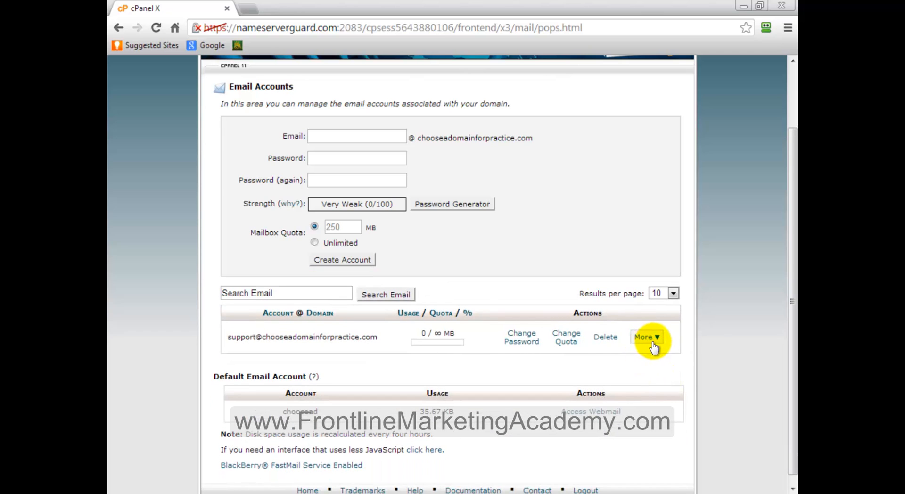
pyautogui.click(646, 337)
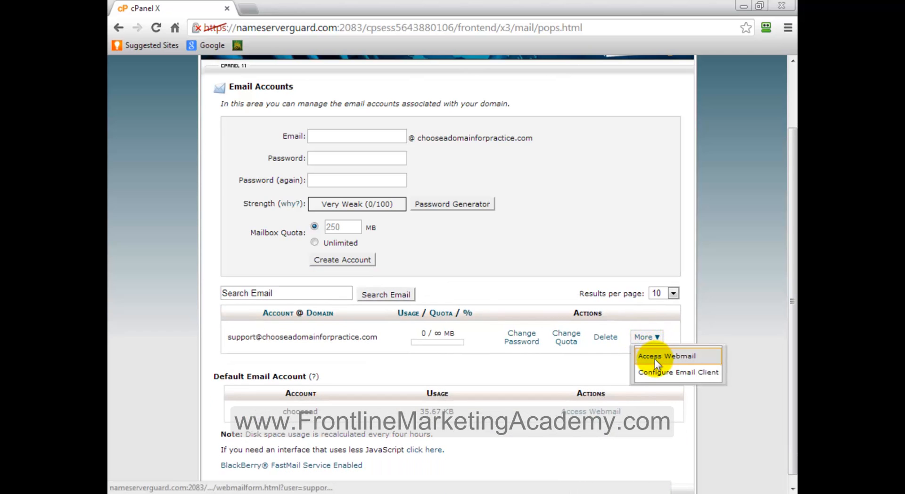
pyautogui.moveTo(792, 284); pyautogui.dragTo(354, 107)
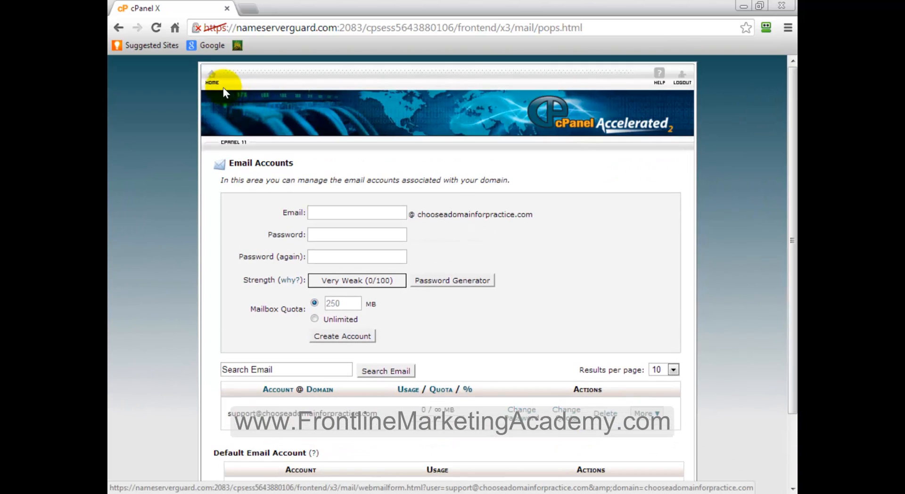
# Go back to cPanel home, scroll down to Software/Services, and launch Fantastico De Luxe
pyautogui.click(211, 77)
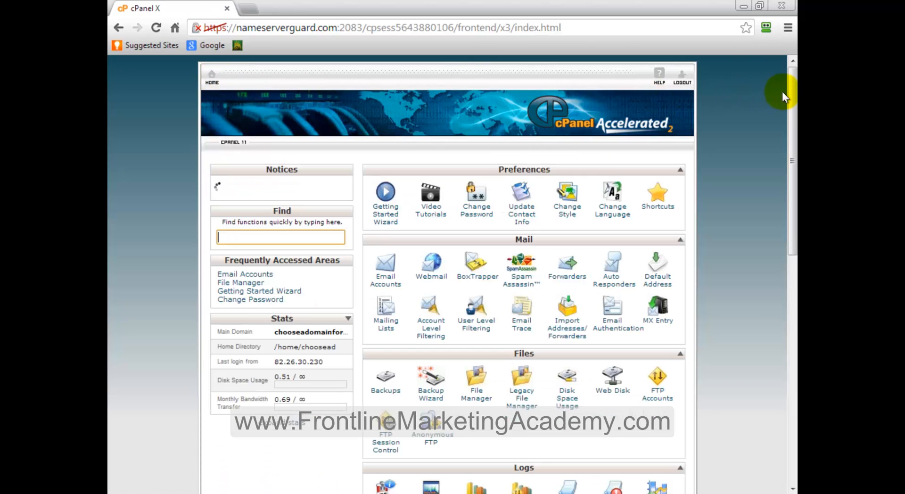
pyautogui.scroll(-4, 777, 150)
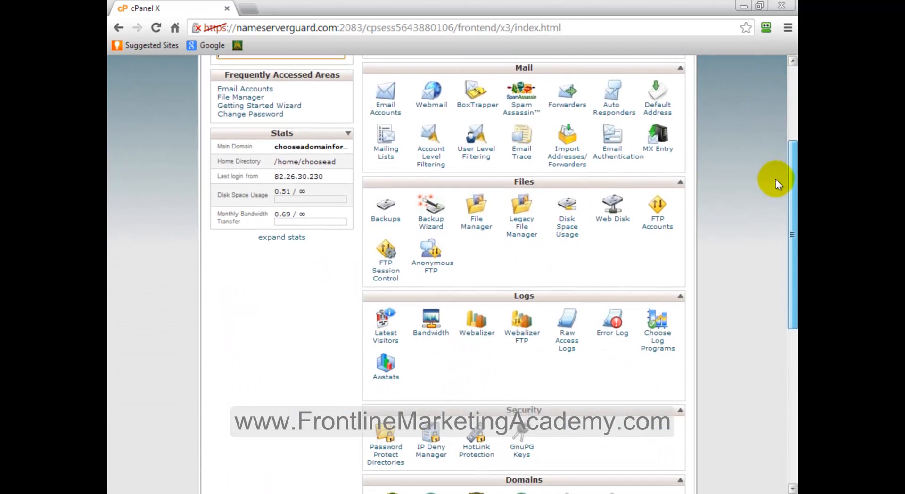
pyautogui.scroll(-8, 776, 180)
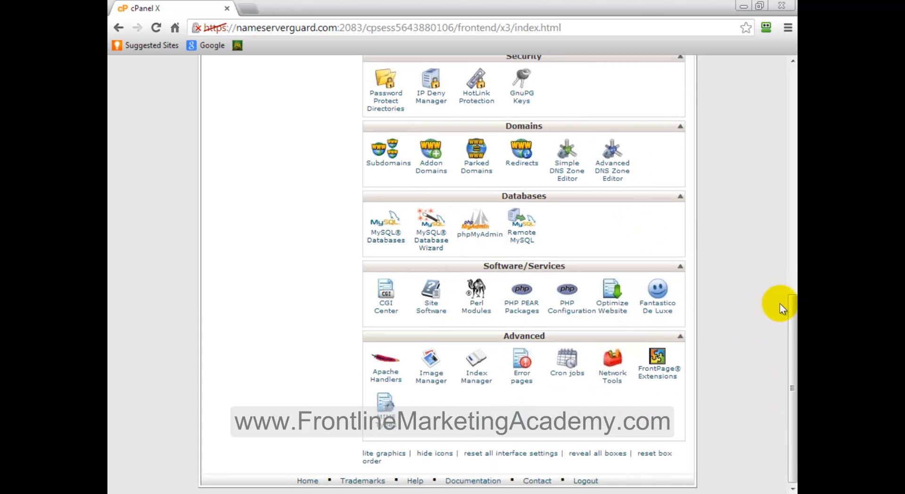
pyautogui.moveTo(793, 306); pyautogui.dragTo(740, 354)
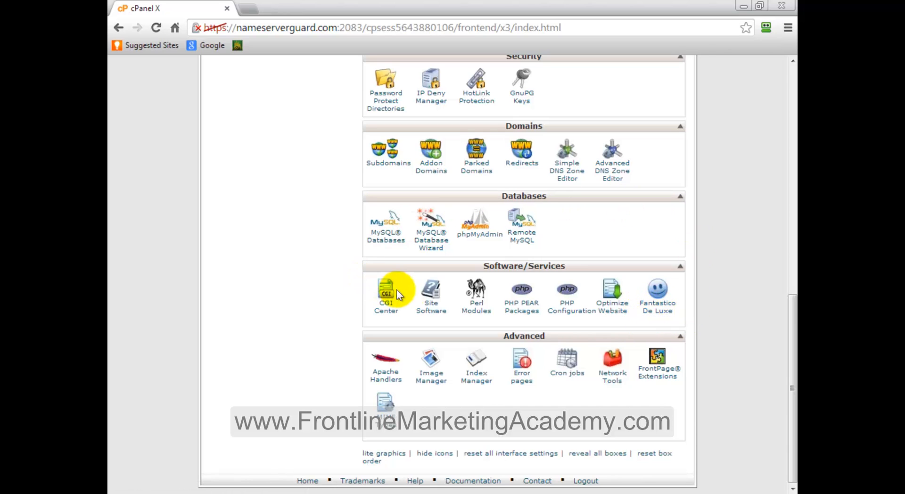
pyautogui.click(662, 311)
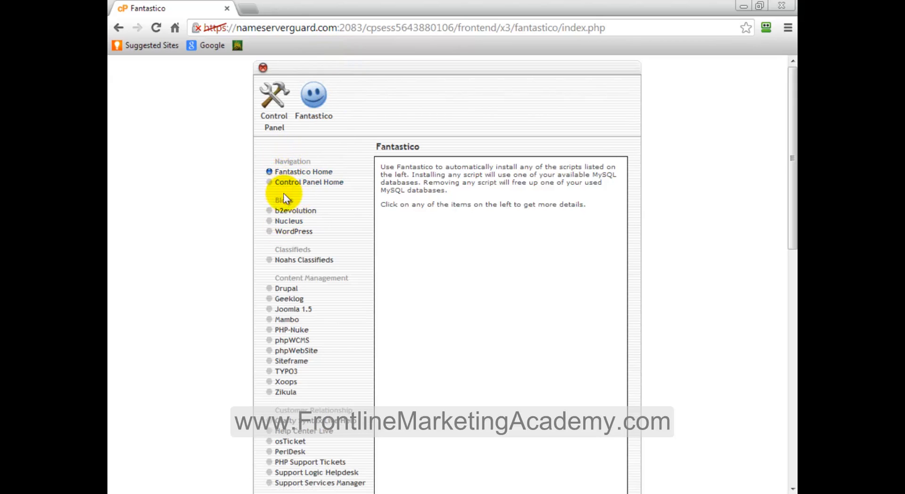
# Select WordPress under Blogs and bring up its New Installation form for chooseadomainforpractice.com
pyautogui.click(287, 233)
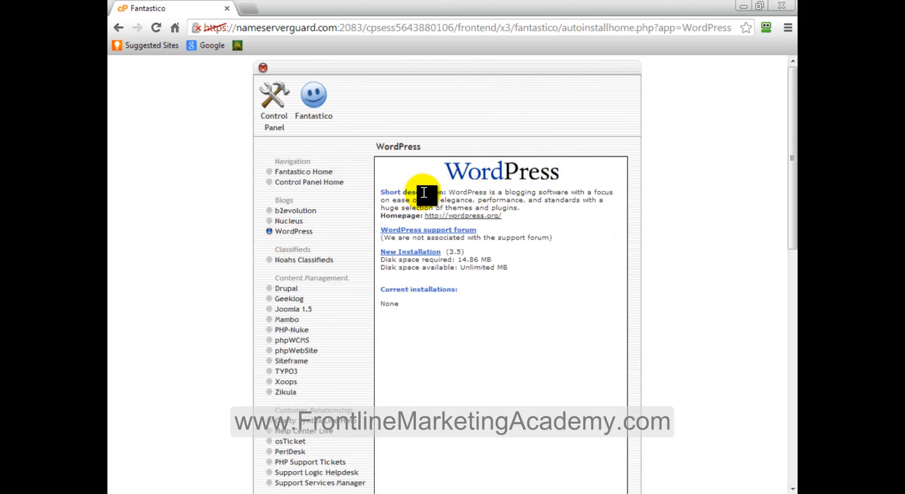
pyautogui.moveTo(794, 132); pyautogui.dragTo(793, 133)
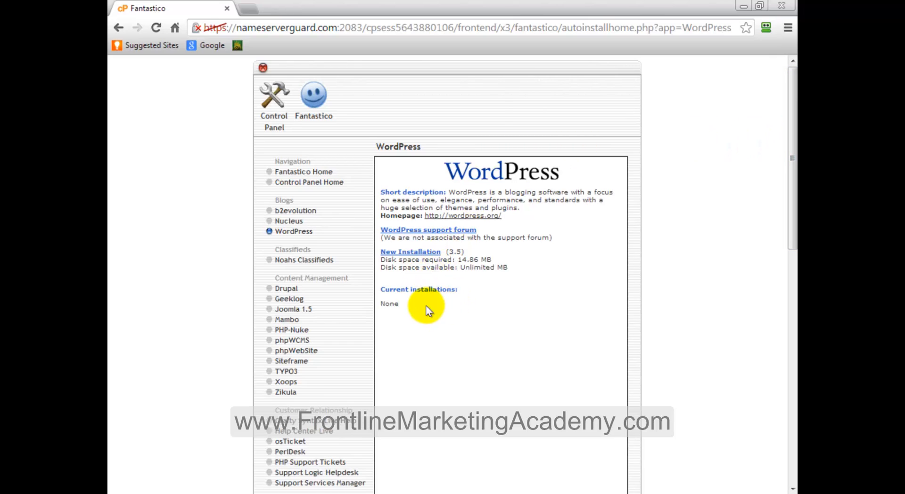
pyautogui.moveTo(794, 177); pyautogui.dragTo(774, 145)
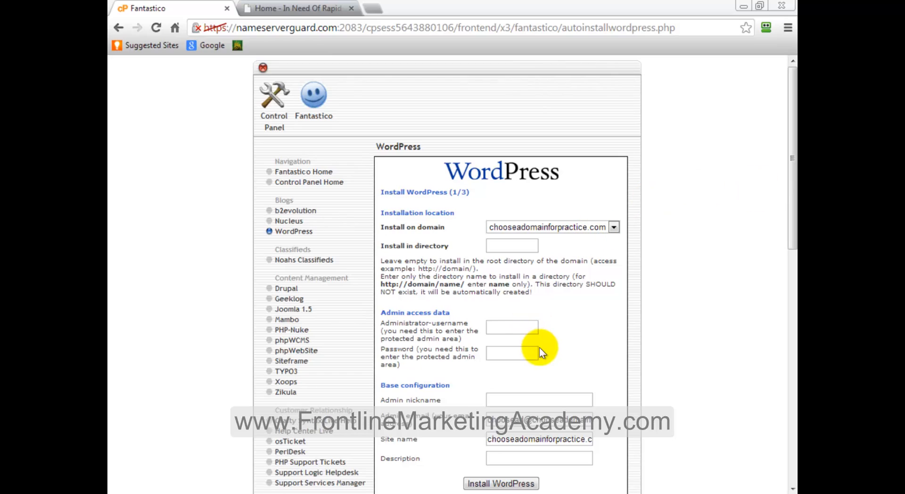
# Enter 'admin' as administrator username plus an admin password, then install WordPress
pyautogui.click(516, 328)
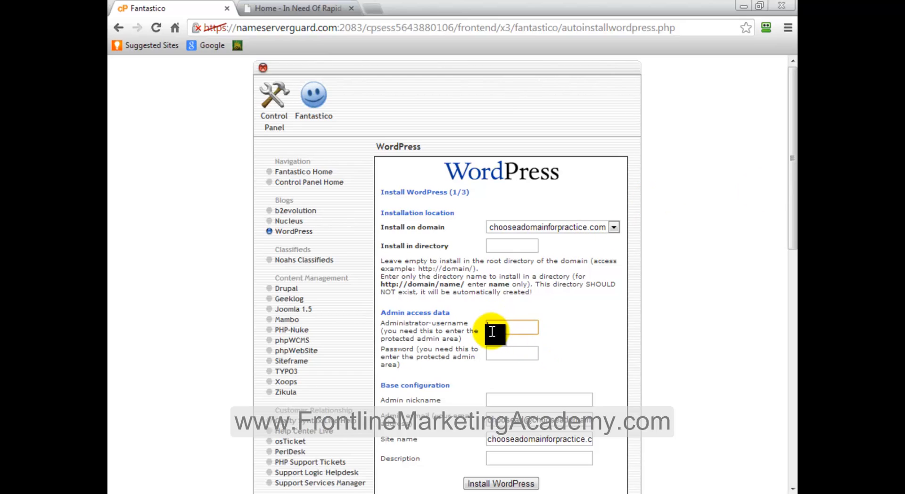
pyautogui.write('admin')
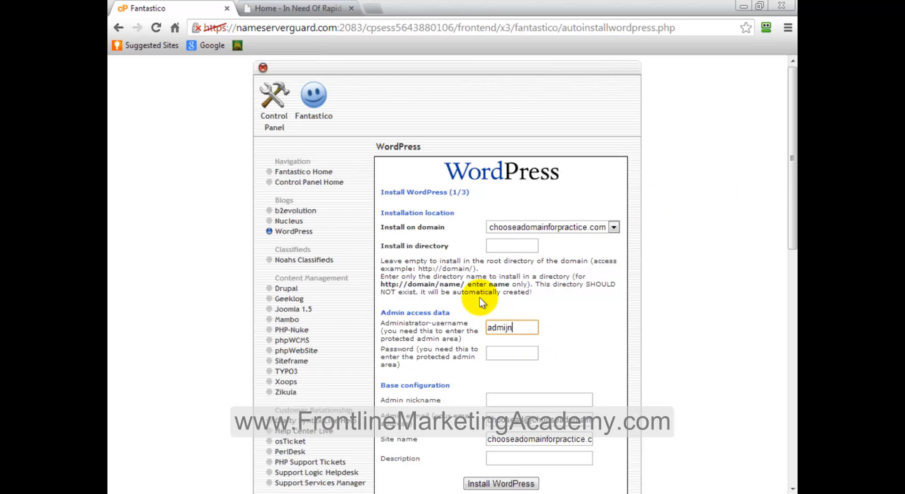
pyautogui.press('BackSpace')
pyautogui.write('b')
pyautogui.press('BackSpace')
pyautogui.write('n')
pyautogui.click(503, 358)
pyautogui.scroll(-4, 792, 263)
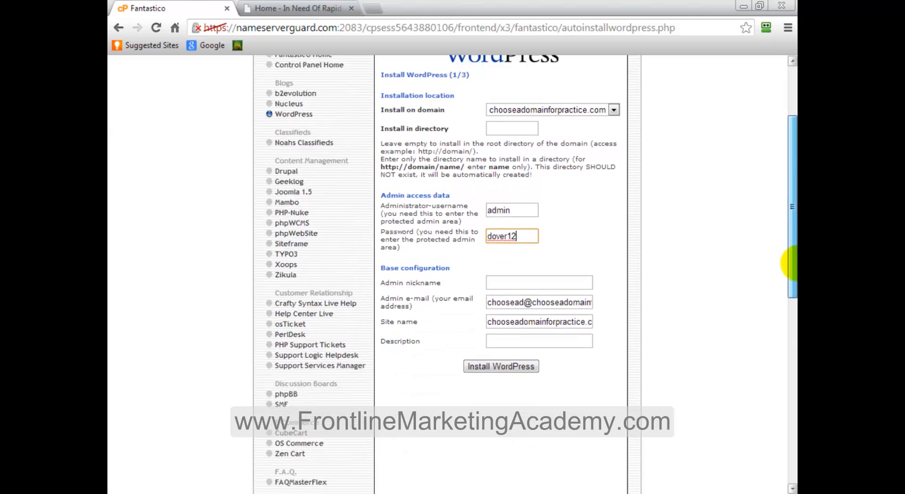
pyautogui.click(490, 302)
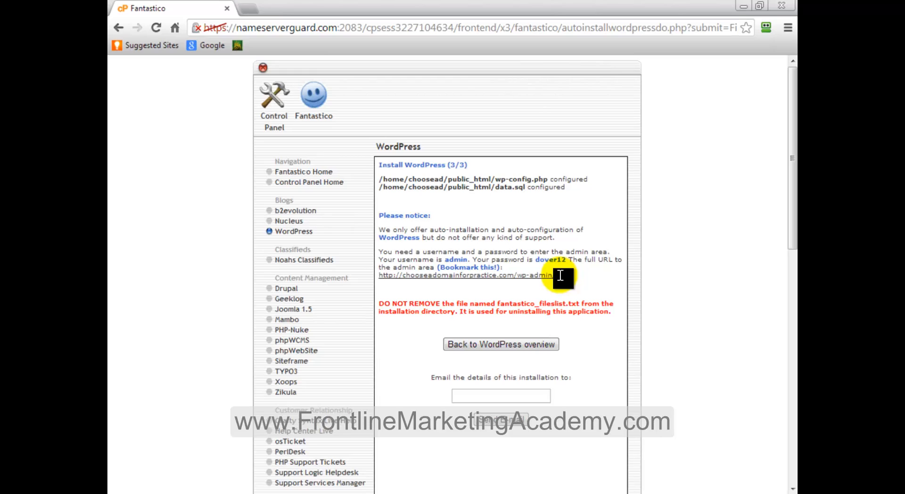
# Open the wp-admin URL in a new browser tab and switch to it, reaching the WordPress login
pyautogui.moveTo(557, 276); pyautogui.dragTo(381, 276)
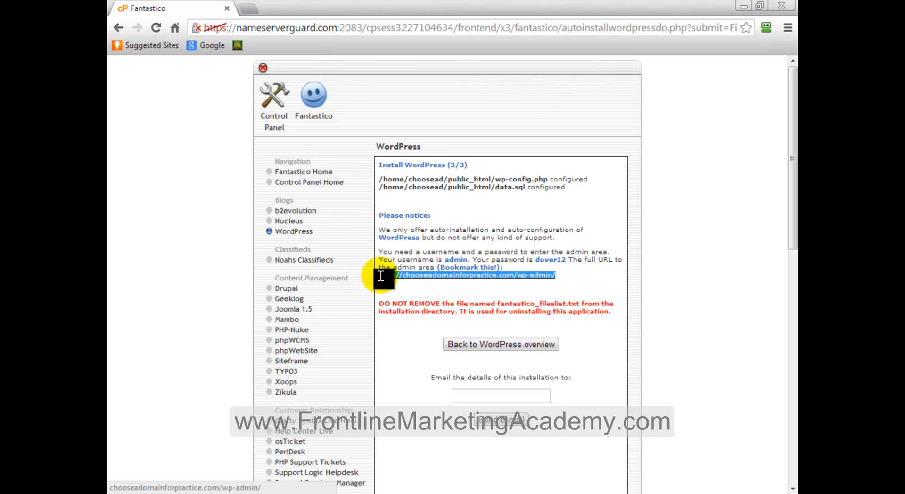
pyautogui.rightClick(435, 277)
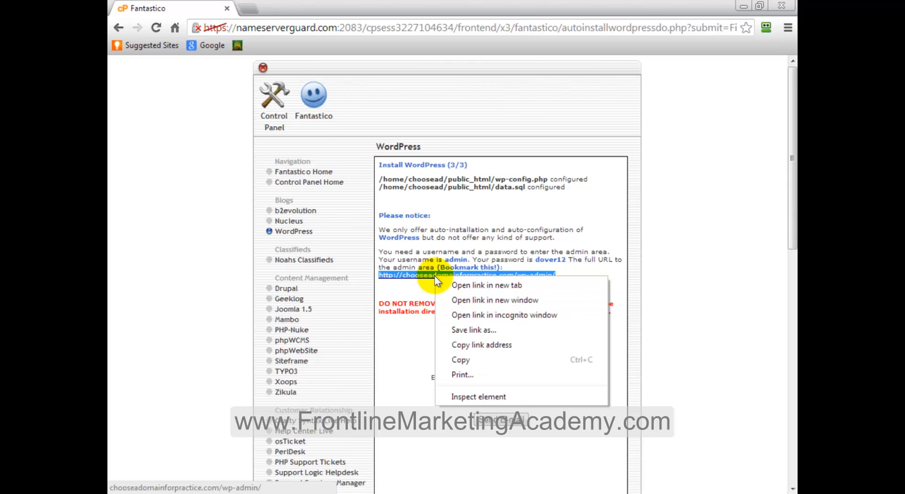
pyautogui.click(456, 284)
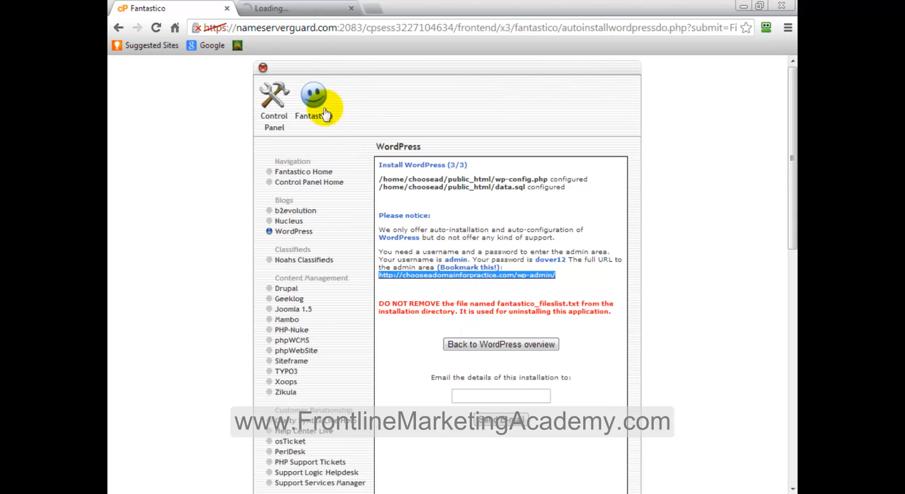
pyautogui.click(282, 6)
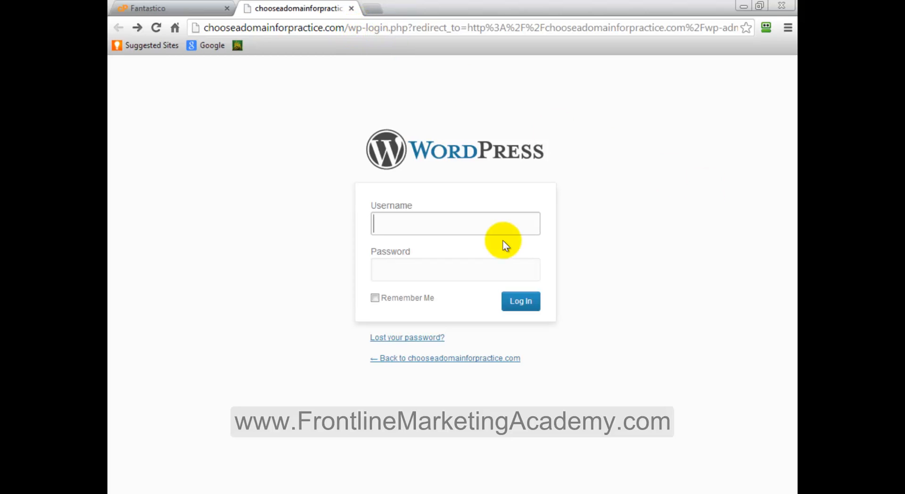
# Log into WordPress as admin with the account password, declining RoboForm's offer to save the login
pyautogui.write('admin')
pyautogui.click(454, 269)
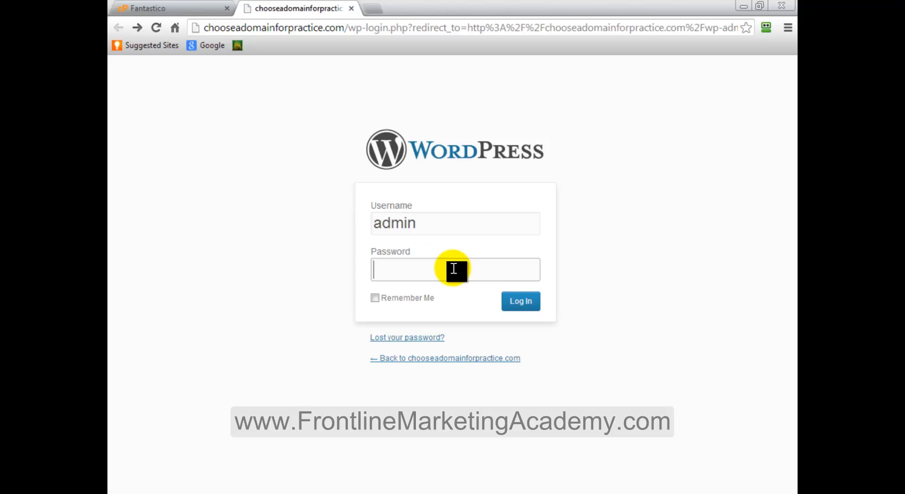
pyautogui.write('•••••••')
pyautogui.click(509, 303)
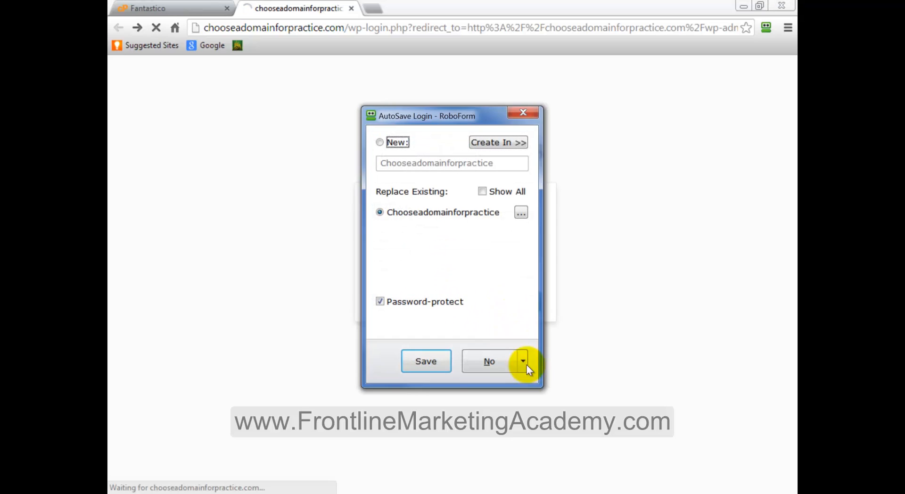
pyautogui.click(502, 366)
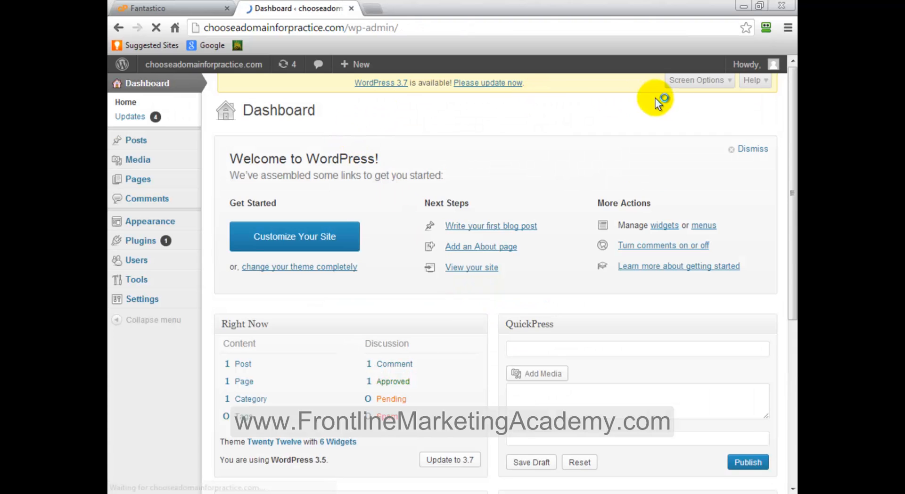
pyautogui.scroll(-6, 792, 124)
pyautogui.scroll(6, 792, 124)
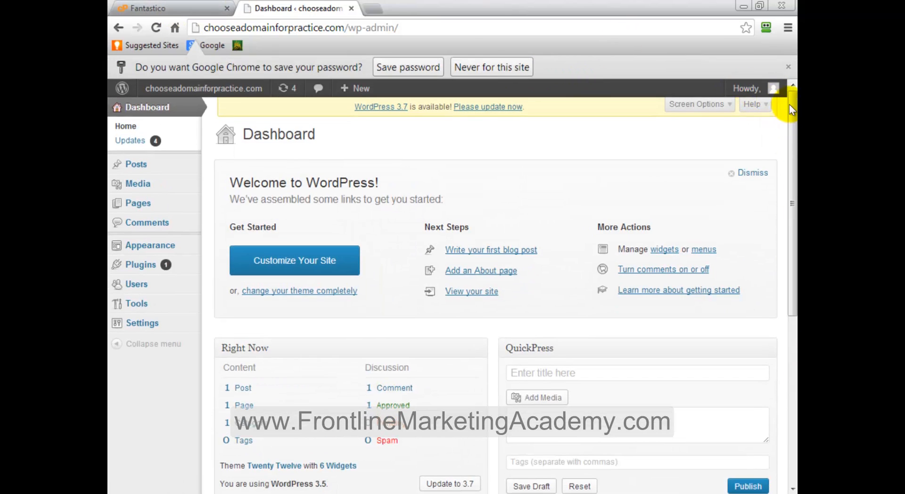
pyautogui.click(787, 68)
pyautogui.click(131, 8)
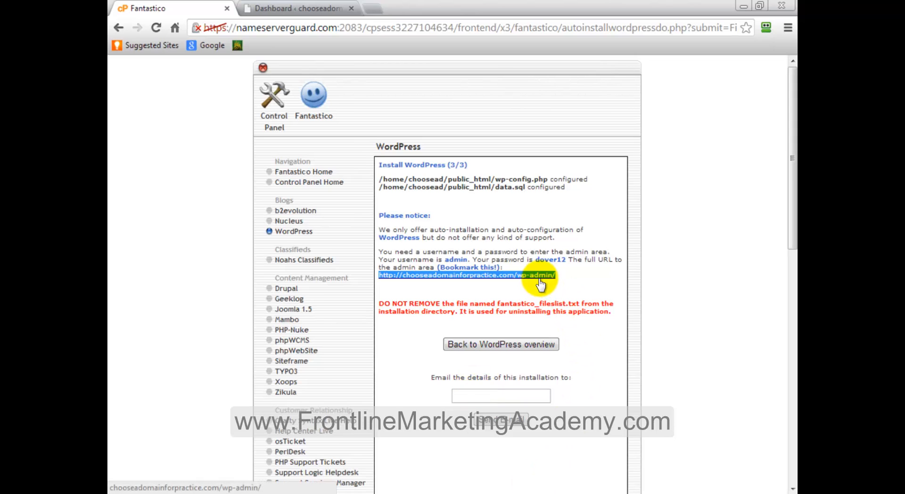
pyautogui.click(294, 10)
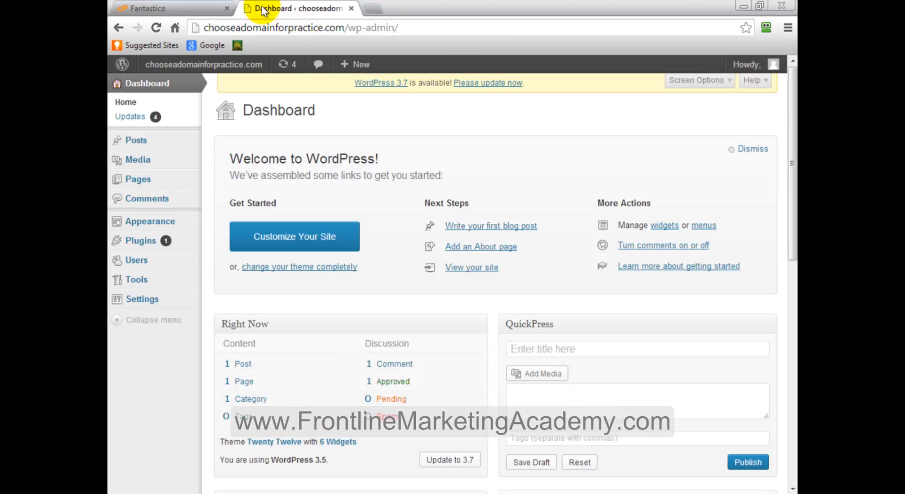